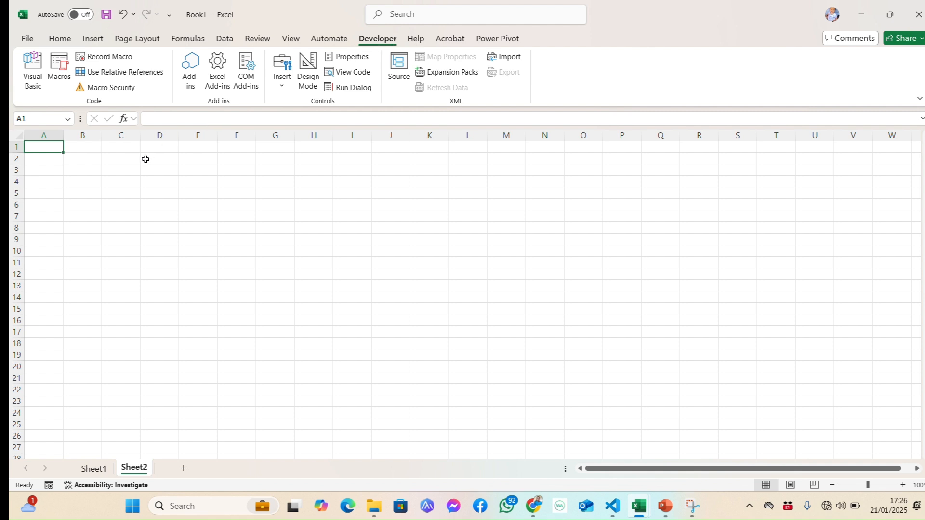
Start recording a macro named myMacro with the shortcut Ctrl+Shift+S, stored in This Workbook.
{"action": "left_click", "coordinate": [102, 60]}
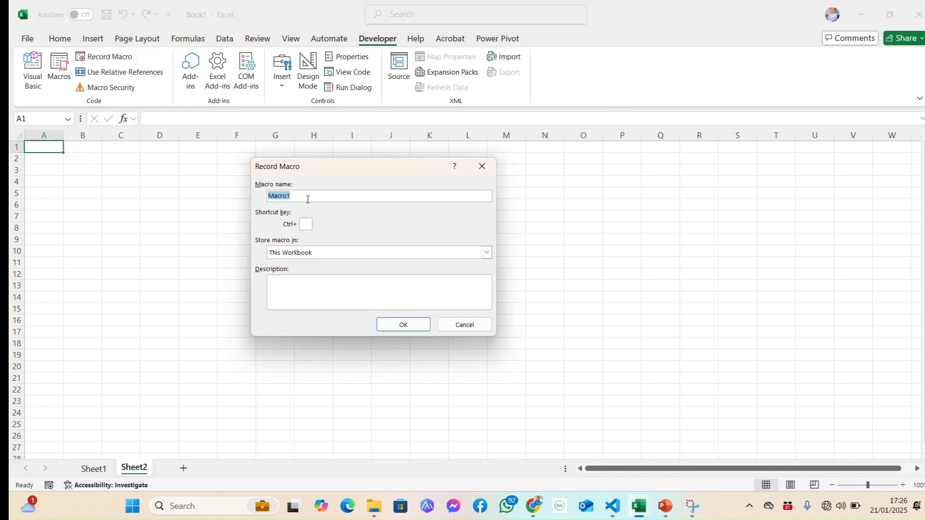
{"action": "type", "text": "MY"}
{"action": "type", "text": "S"}
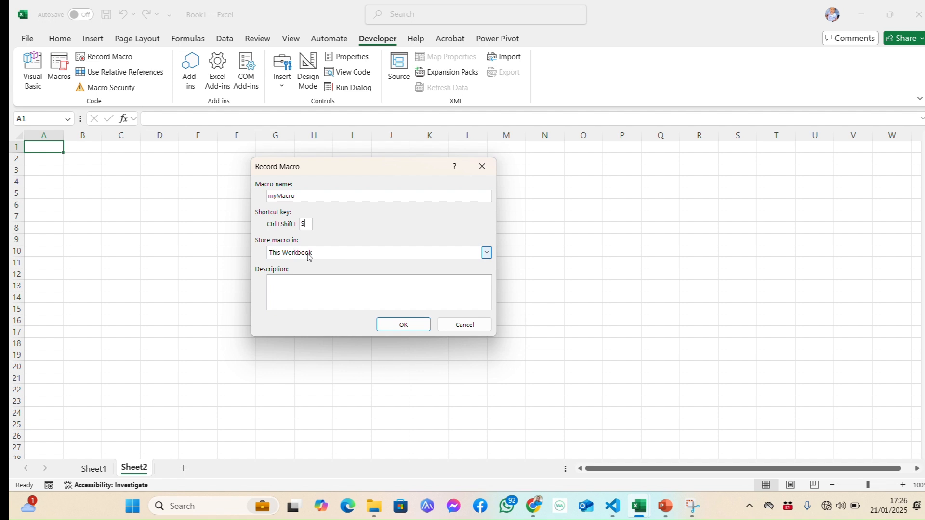
{"action": "left_click", "coordinate": [486, 255]}
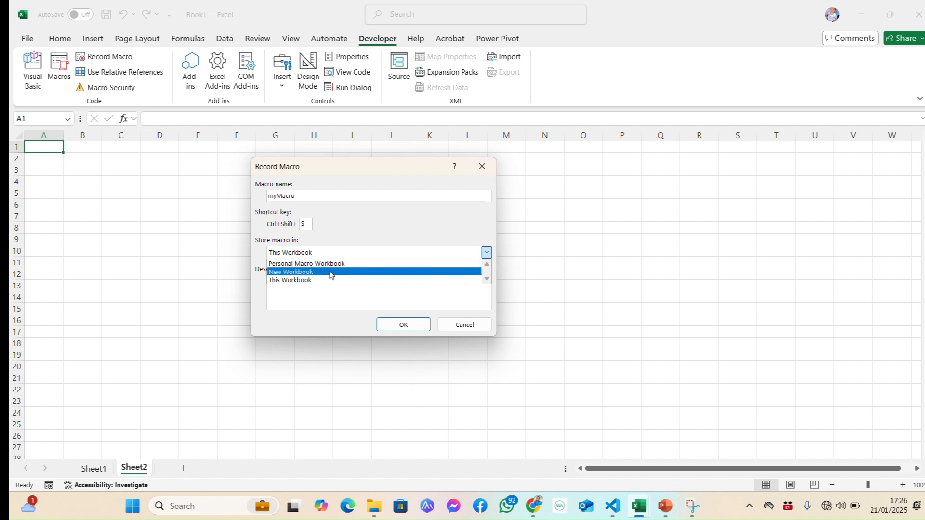
{"action": "left_click", "coordinate": [292, 281]}
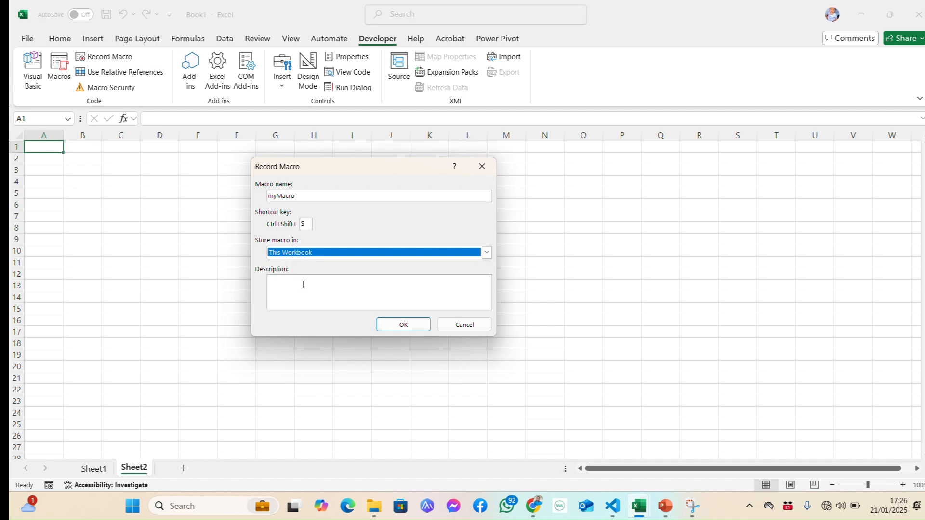
{"action": "left_click", "coordinate": [393, 326]}
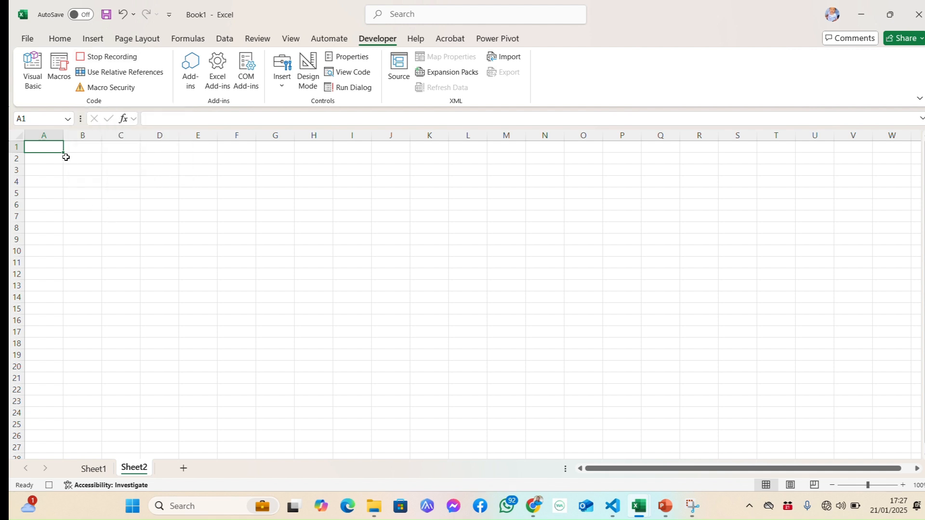
Enter the headers ID, FIRST NAME, LAST NAME, SEX and AGE in cells A1 to E1.
{"action": "type", "text": "Id"}
{"action": "key", "text": "Tab"}
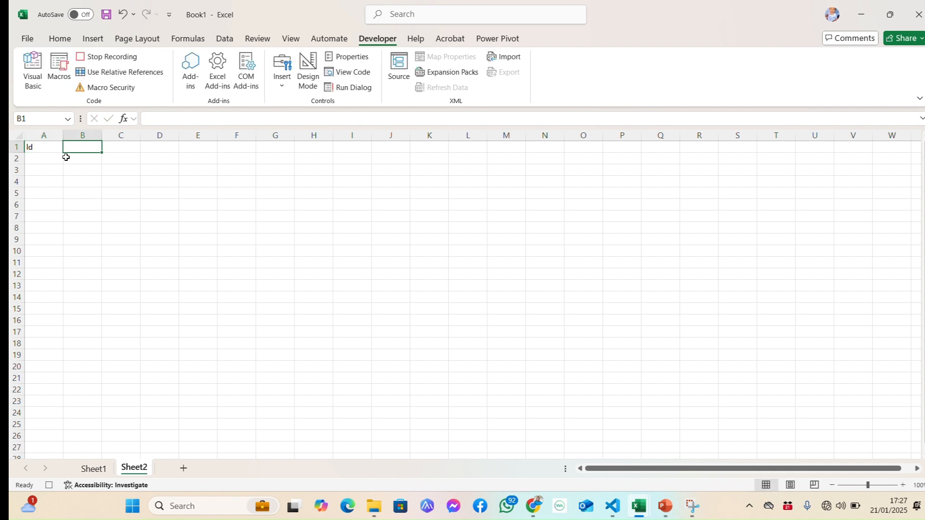
{"action": "key", "text": "Left"}
{"action": "type", "text": "ID"}
{"action": "key", "text": "Tab"}
{"action": "type", "text": "FIRST NAME"}
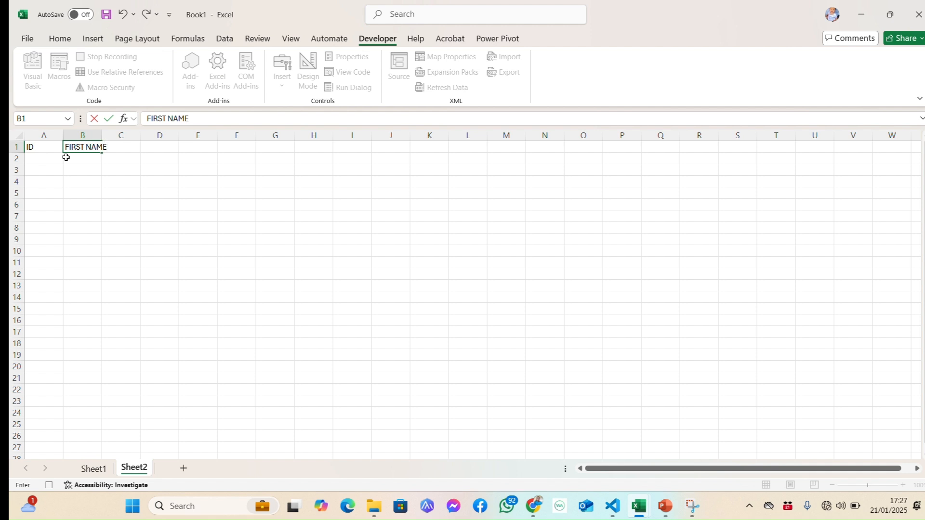
{"action": "key", "text": "Tab"}
{"action": "type", "text": "LAST NAM"}
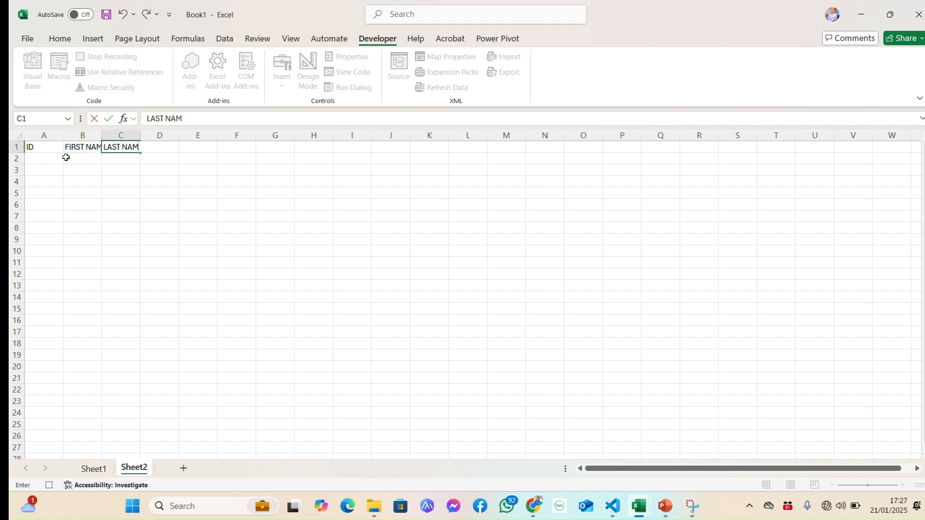
{"action": "type", "text": "E"}
{"action": "key", "text": "Tab"}
{"action": "type", "text": "SEX"}
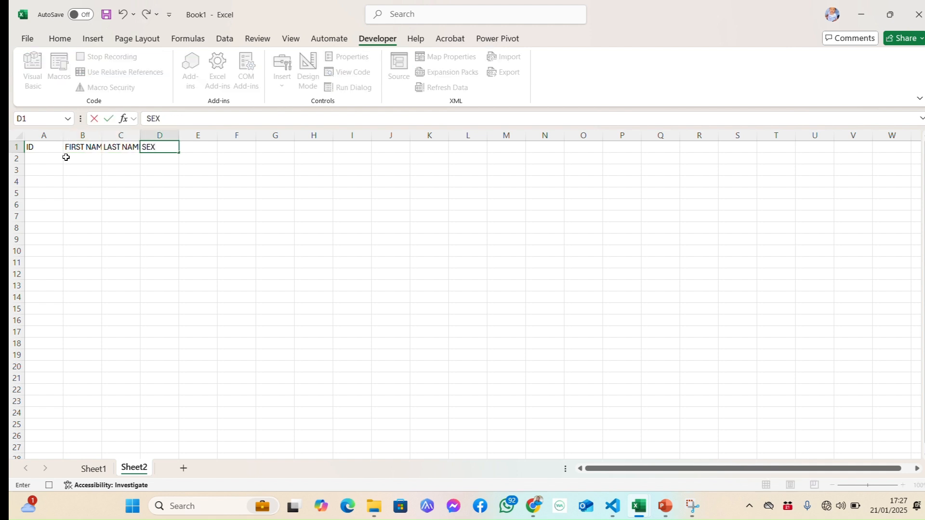
{"action": "key", "text": "Tab"}
{"action": "type", "text": "AGE"}
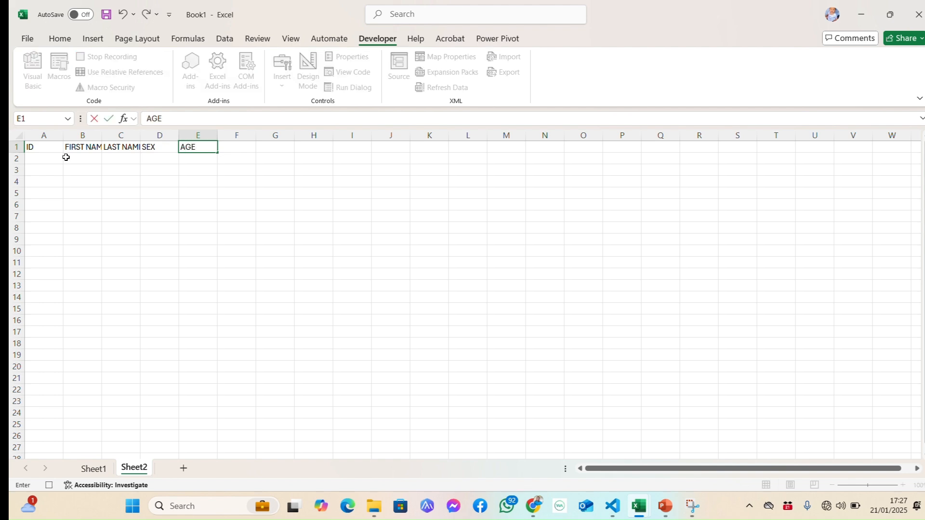
{"action": "key", "text": "Return"}
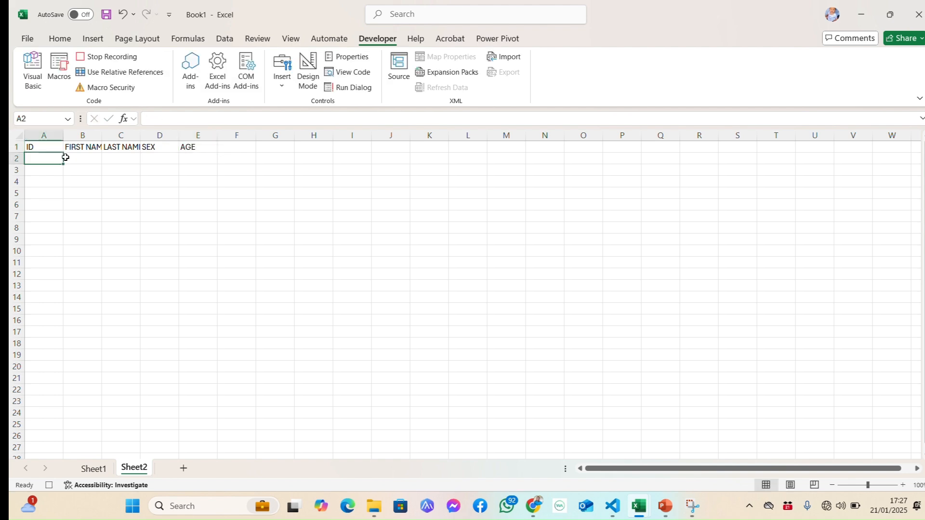
Make the whole header row 1 bold.
{"action": "left_click", "coordinate": [16, 147]}
{"action": "left_click", "coordinate": [66, 37]}
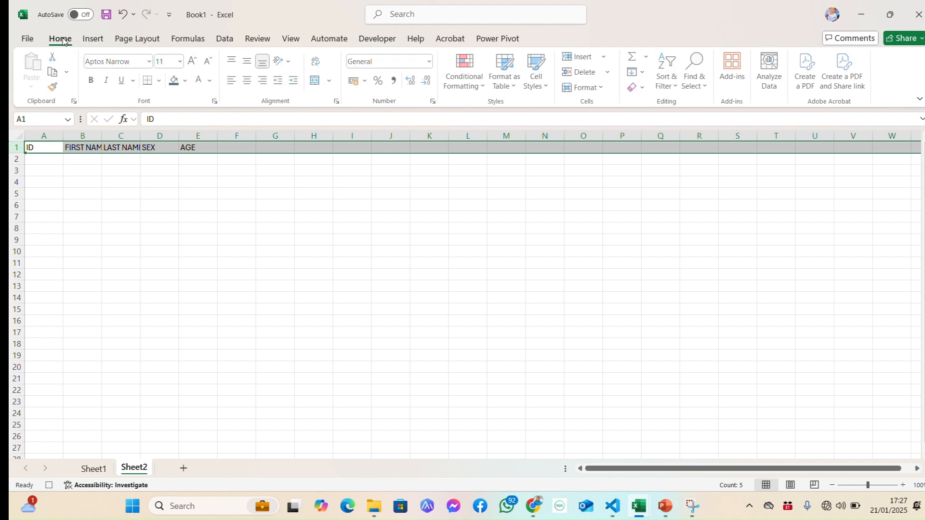
{"action": "left_click", "coordinate": [96, 84]}
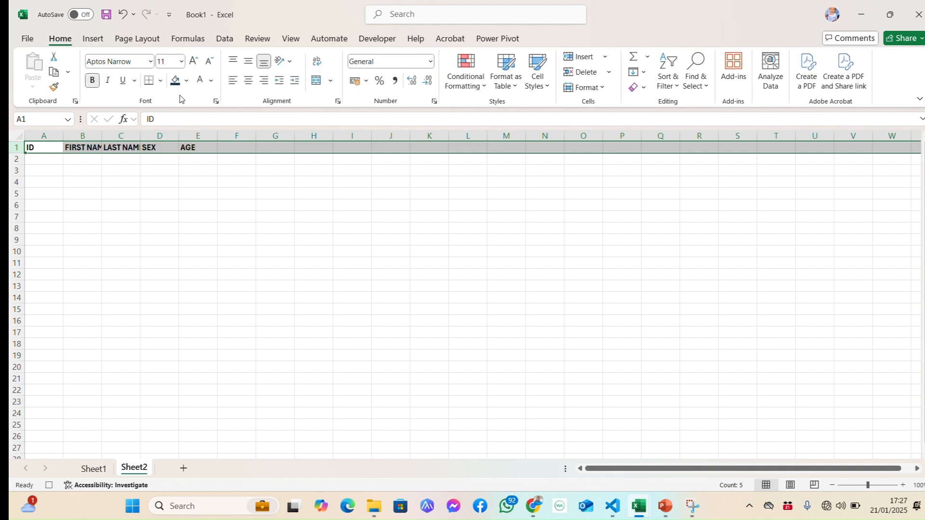
Try a dark blue fill across the entire row 1, and undo the fill.
{"action": "left_click", "coordinate": [186, 81]}
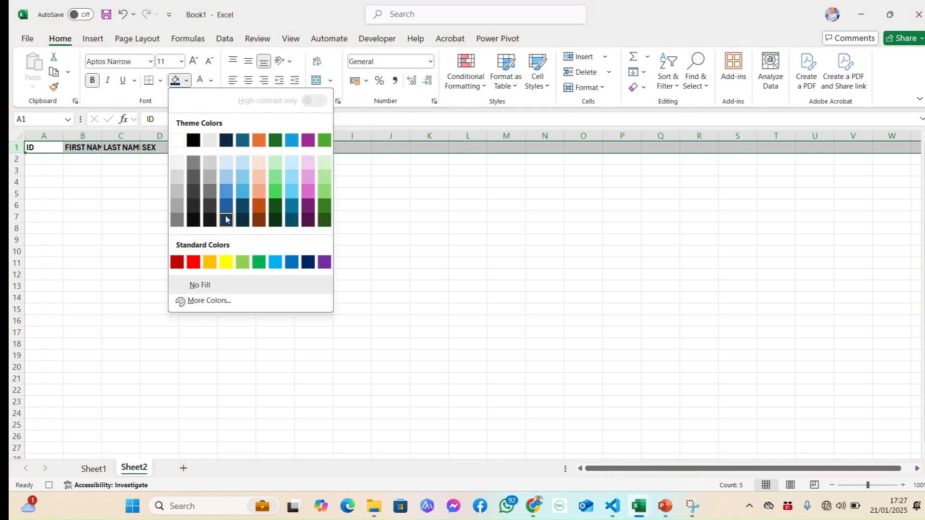
{"action": "left_click", "coordinate": [226, 218]}
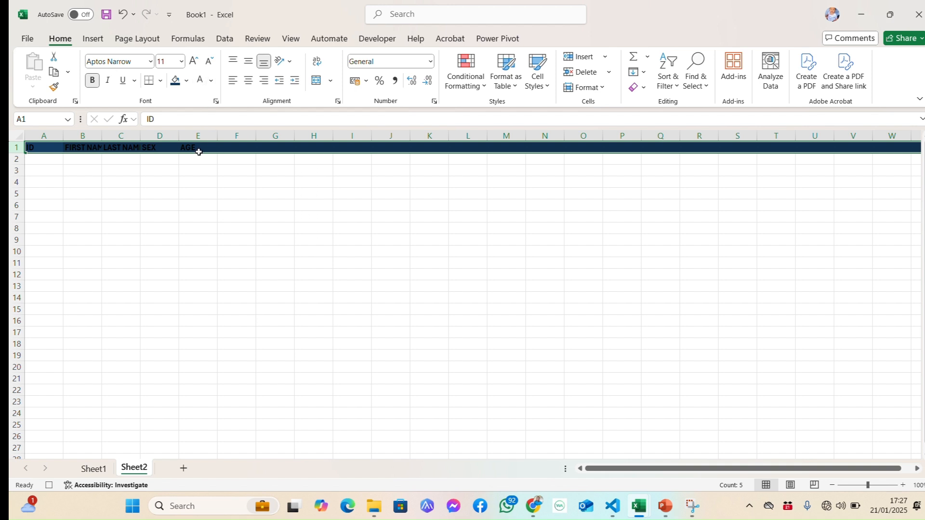
{"action": "left_click", "coordinate": [198, 202]}
{"action": "key", "text": "ctrl+z"}
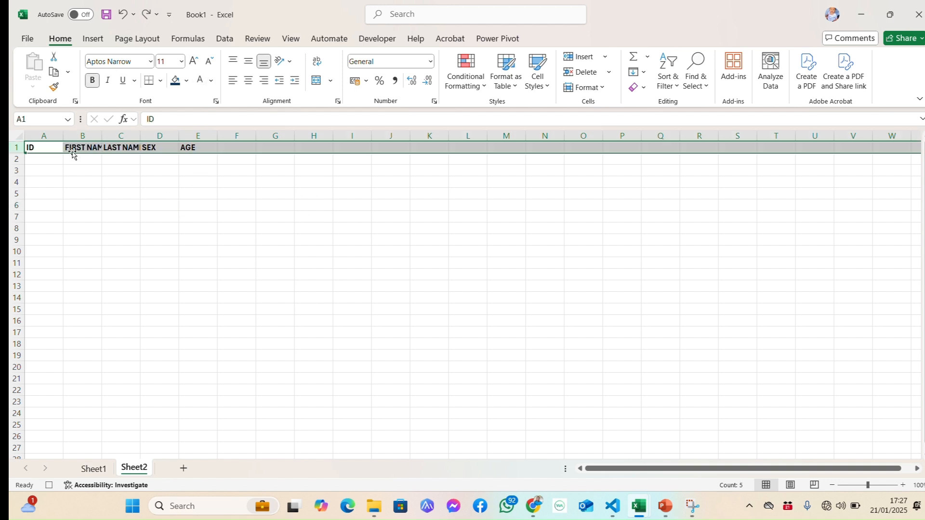
Format the header cells A1:E1 with a dark blue fill and white text.
{"action": "left_click_drag", "start_coordinate": [42, 146], "coordinate": [193, 147]}
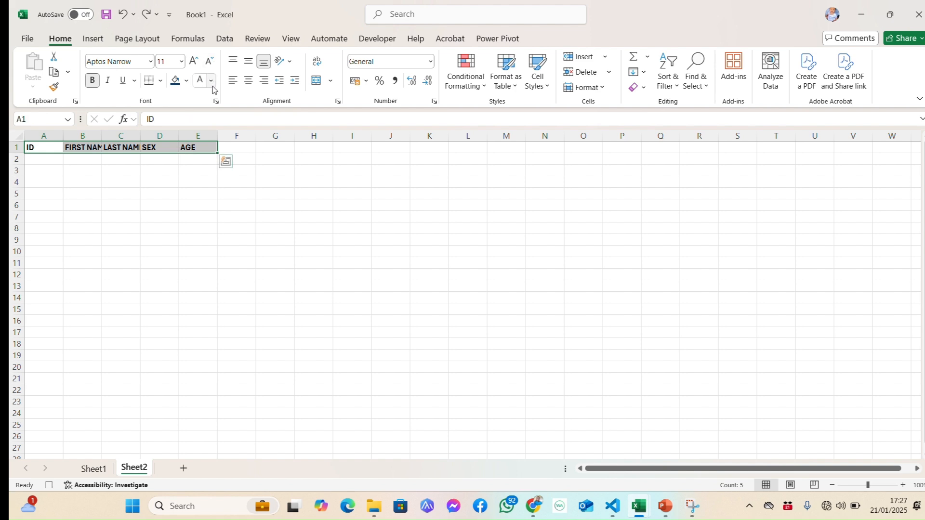
{"action": "left_click", "coordinate": [175, 80]}
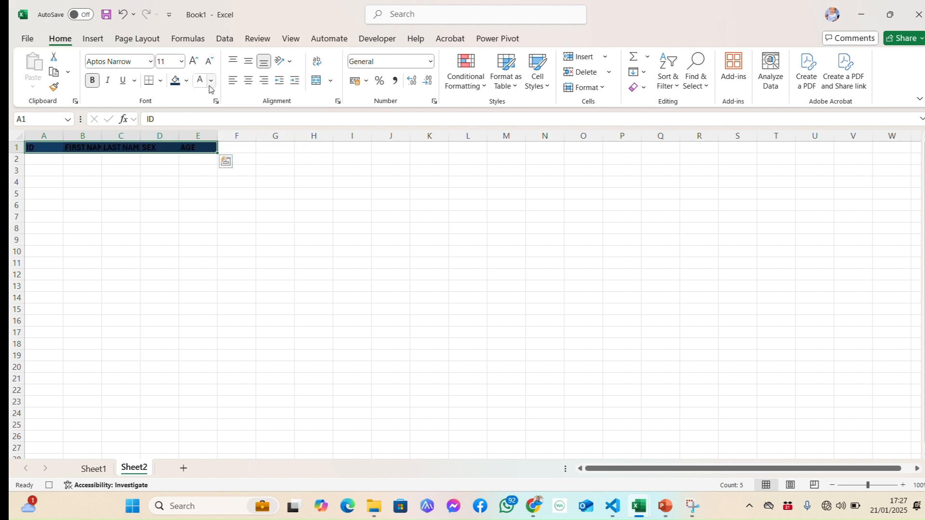
{"action": "left_click", "coordinate": [211, 82]}
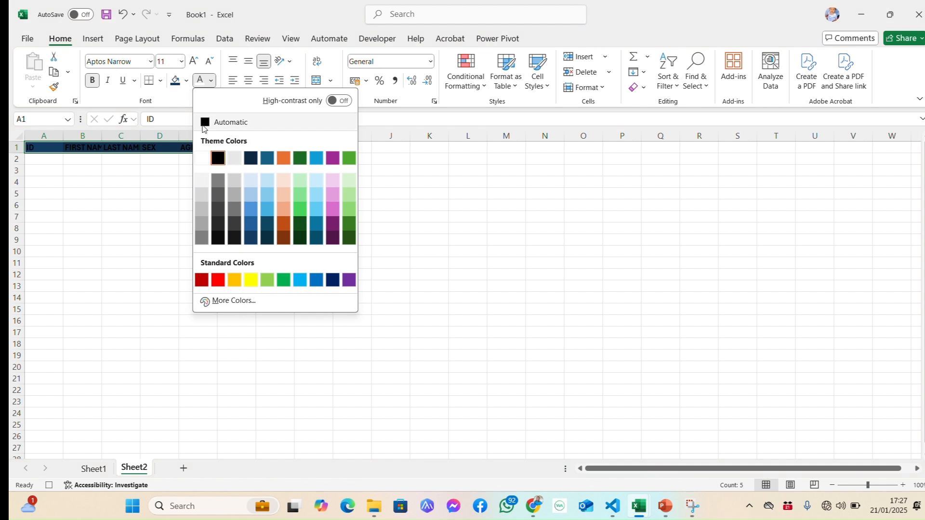
{"action": "left_click", "coordinate": [206, 161]}
{"action": "left_click", "coordinate": [114, 179]}
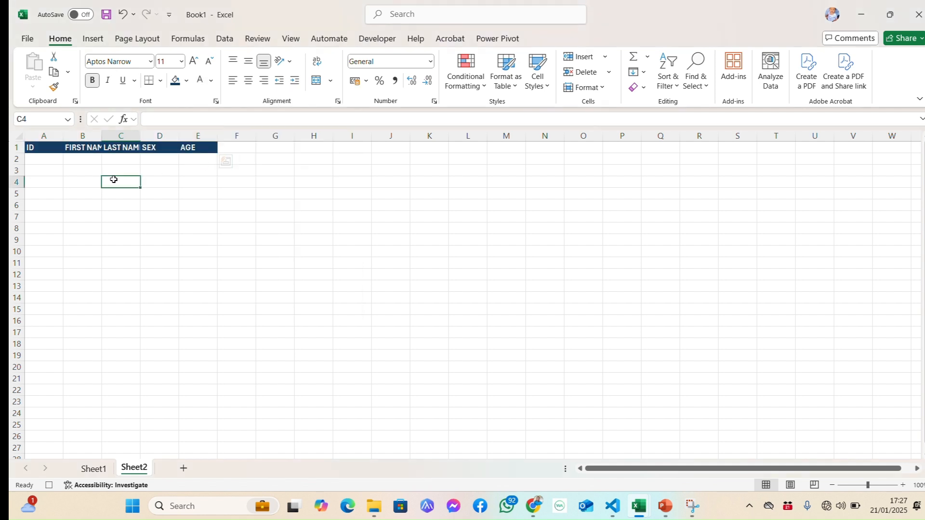
Autofit all columns to their contents, and widen the ID, FIRST NAME, SEX and AGE columns slightly.
{"action": "left_click", "coordinate": [19, 136]}
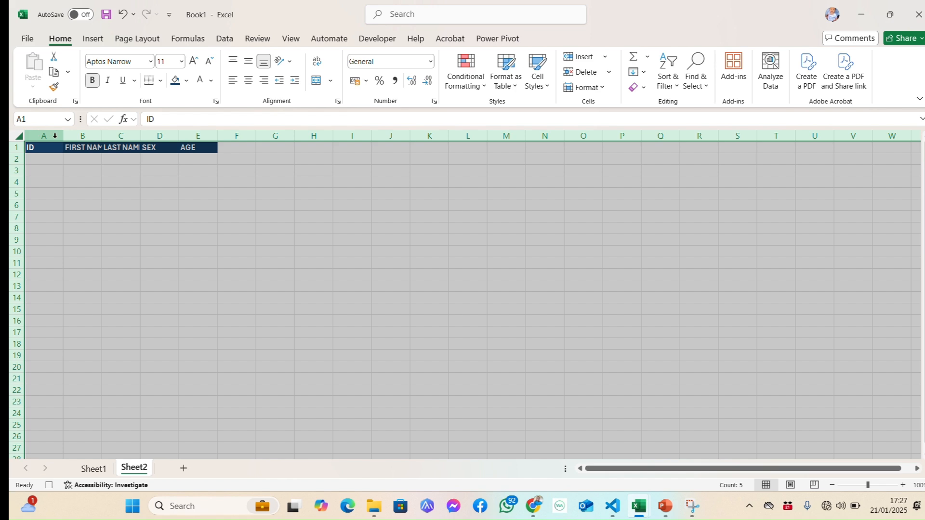
{"action": "double_click", "coordinate": [63, 136]}
{"action": "left_click", "coordinate": [98, 192]}
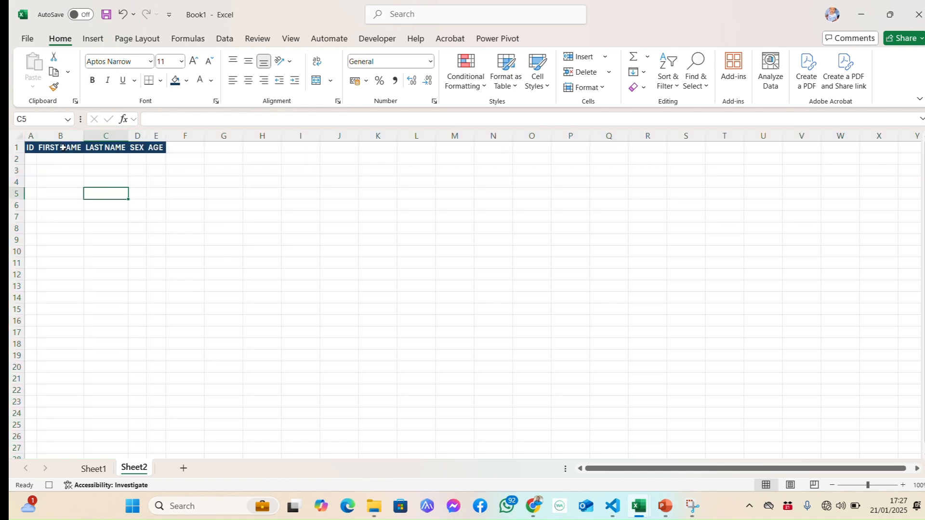
{"action": "left_click_drag", "start_coordinate": [37, 135], "coordinate": [103, 136]}
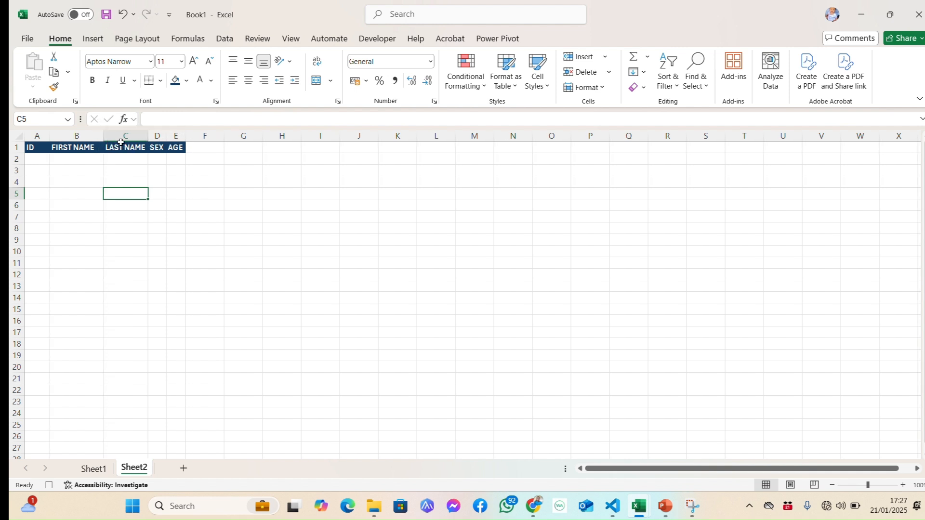
{"action": "left_click_drag", "start_coordinate": [166, 136], "coordinate": [218, 140]}
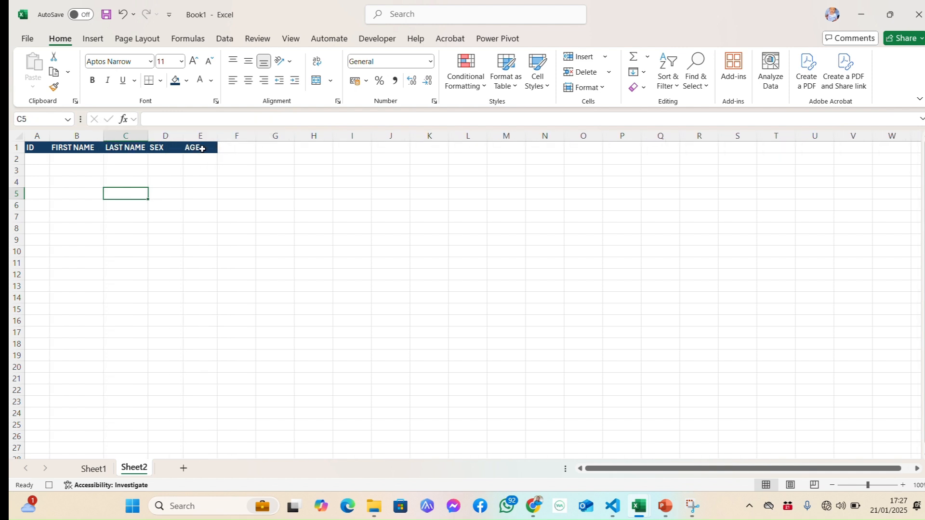
Apply All Borders to columns A to E from row 2 down to the last row of the sheet.
{"action": "left_click", "coordinate": [34, 159]}
{"action": "left_click_drag", "start_coordinate": [35, 159], "coordinate": [195, 165]}
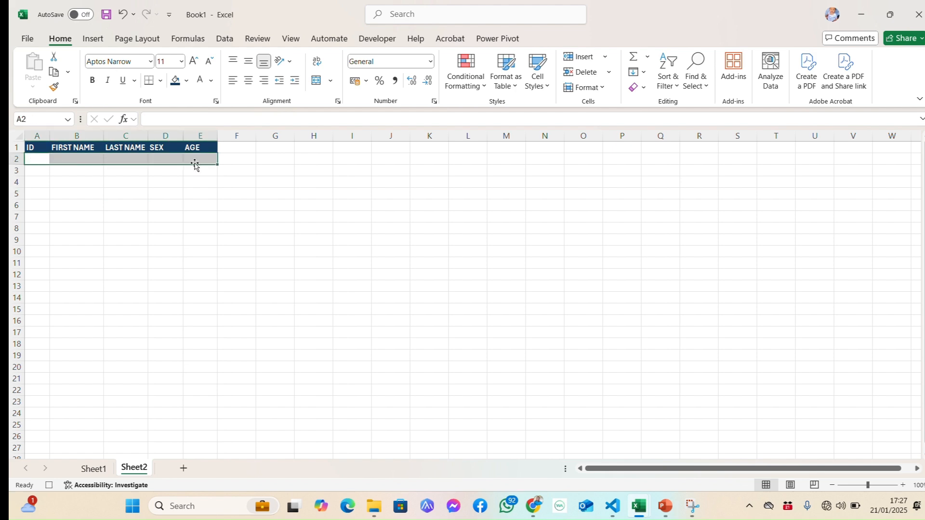
{"action": "key", "text": "ctrl+shift+Down"}
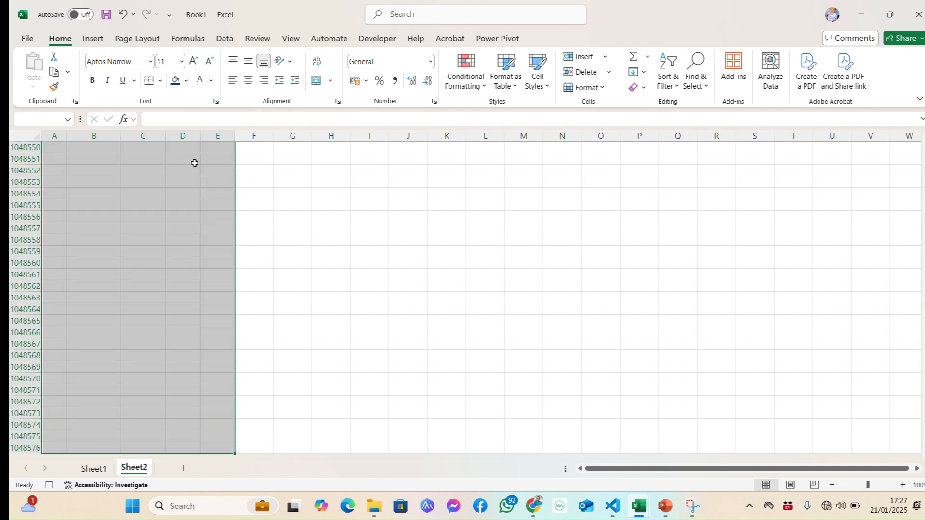
{"action": "left_click", "coordinate": [161, 80]}
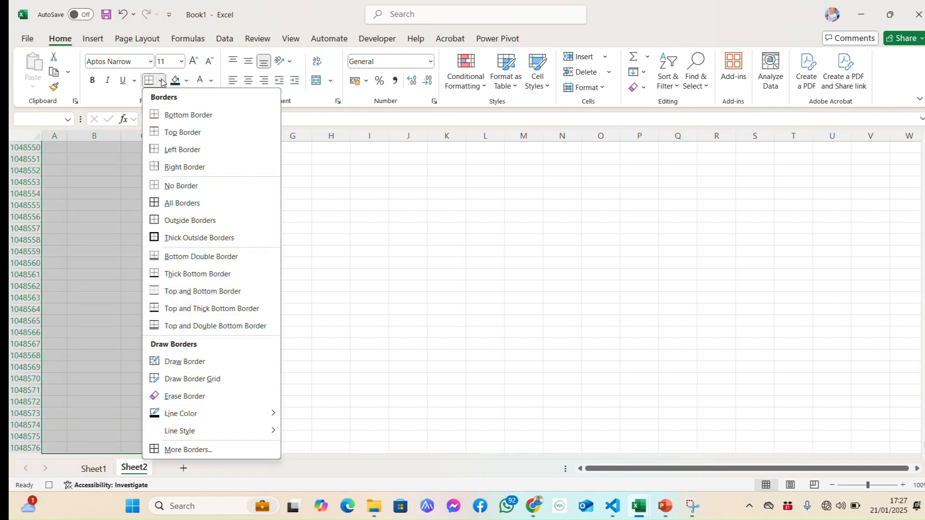
{"action": "left_click", "coordinate": [168, 202]}
{"action": "key", "text": "ctrl+BackSpace"}
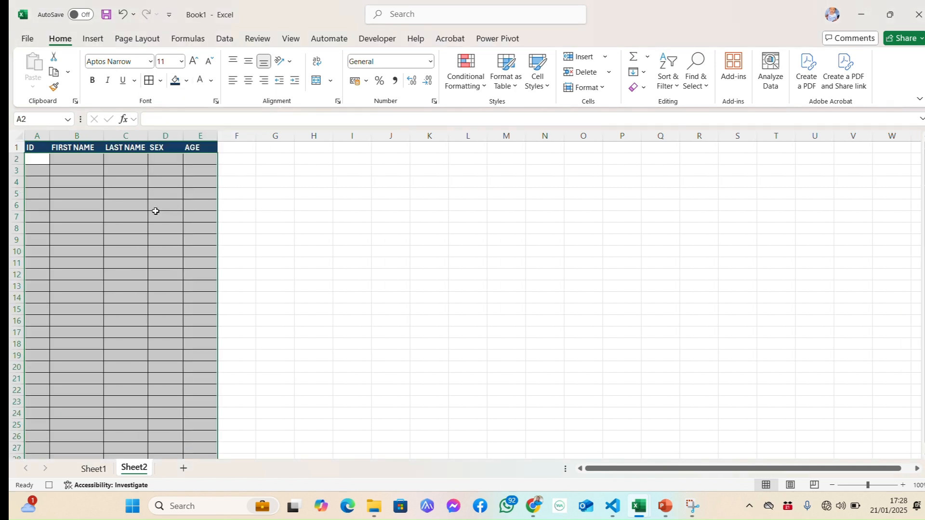
{"action": "left_click", "coordinate": [125, 230]}
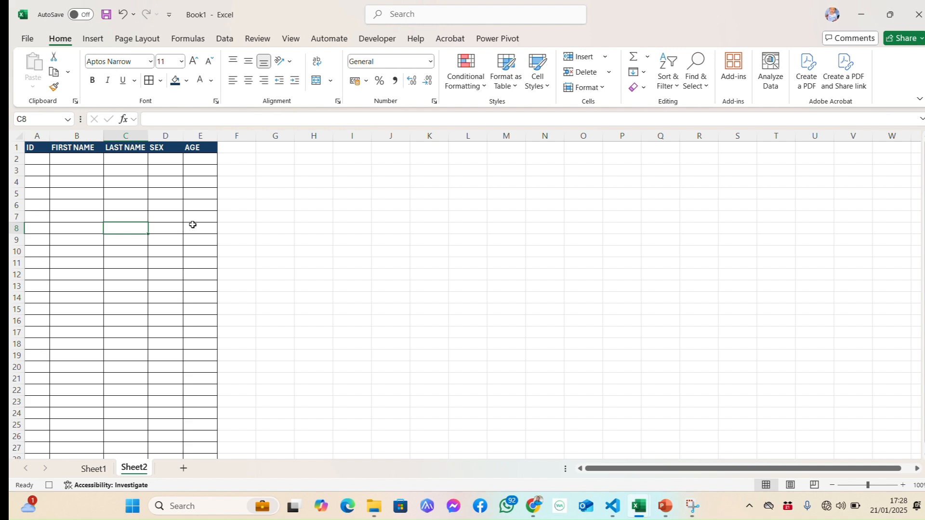
Stop the macro recording and add a blank worksheet after Sheet2.
{"action": "left_click", "coordinate": [364, 43]}
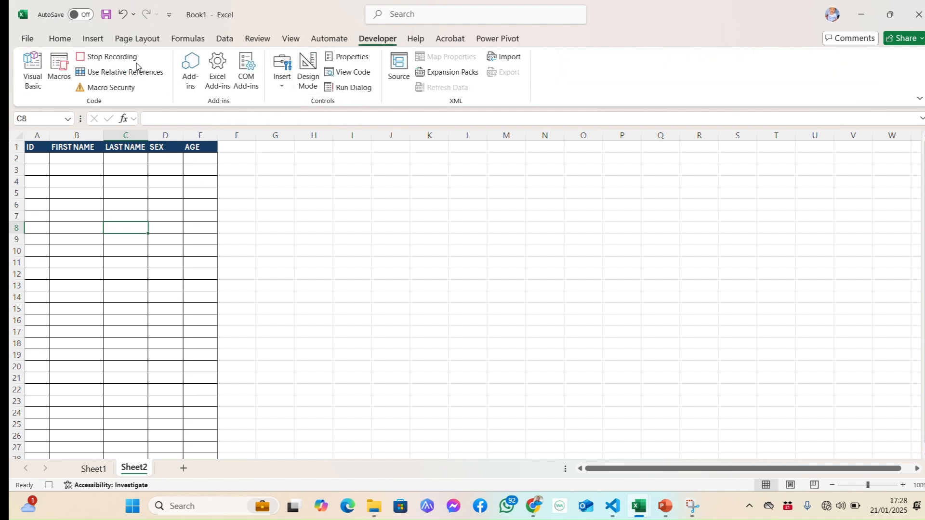
{"action": "left_click", "coordinate": [120, 58]}
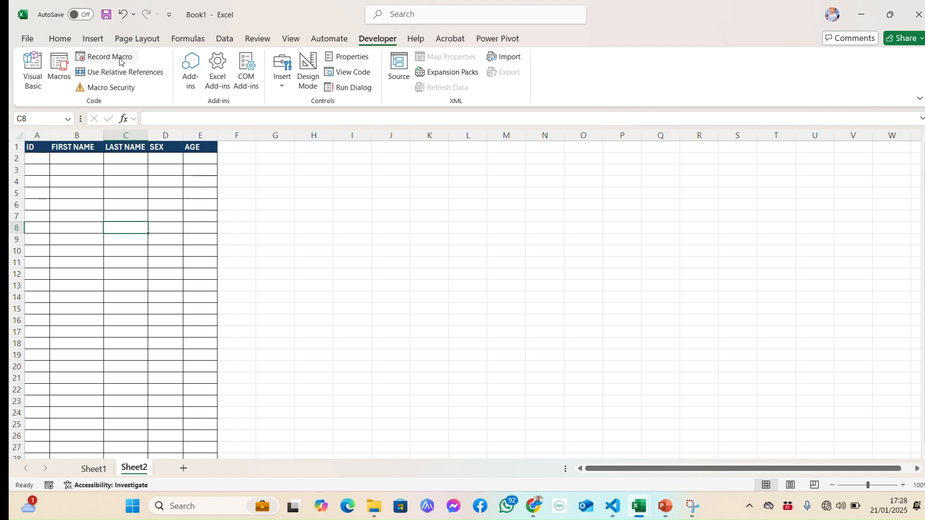
{"action": "left_click", "coordinate": [183, 468]}
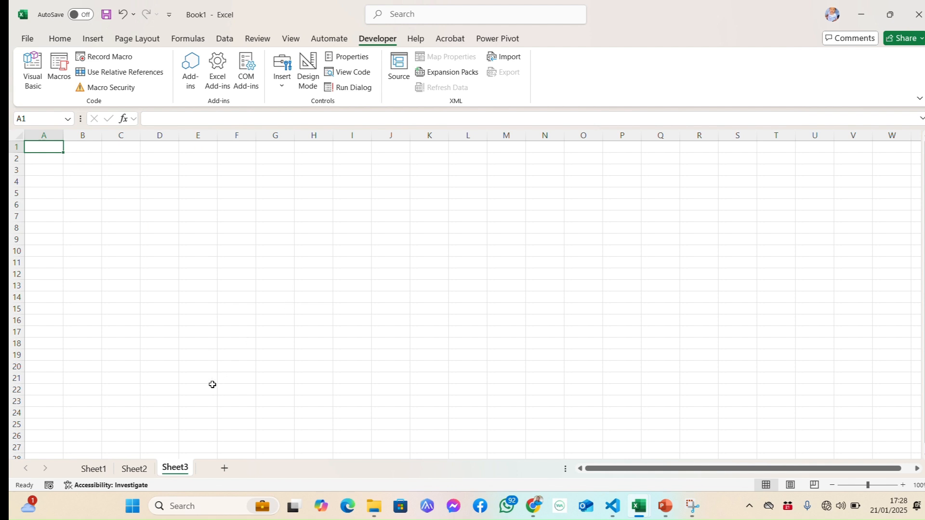
Run the myMacro macro on the blank Sheet3 and compare its table with the original on Sheet2.
{"action": "left_click", "coordinate": [127, 470]}
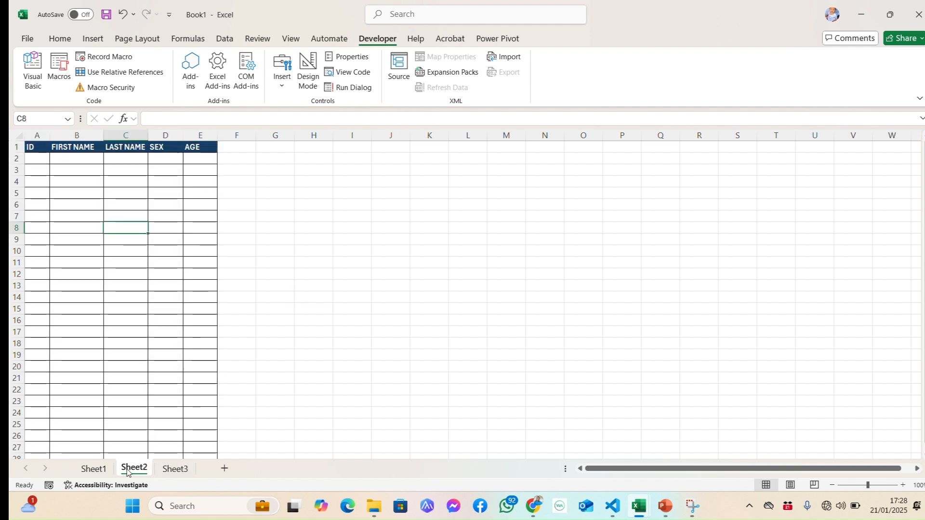
{"action": "left_click", "coordinate": [176, 470]}
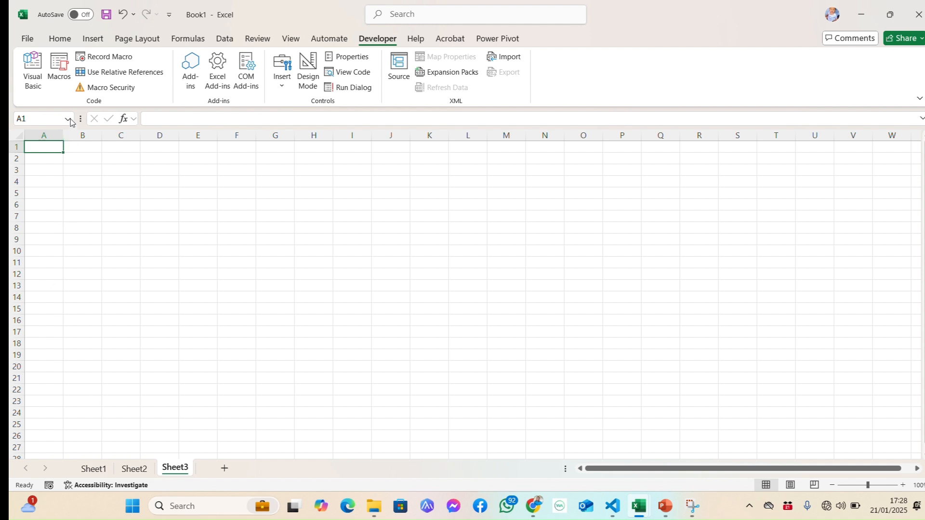
{"action": "left_click", "coordinate": [59, 71]}
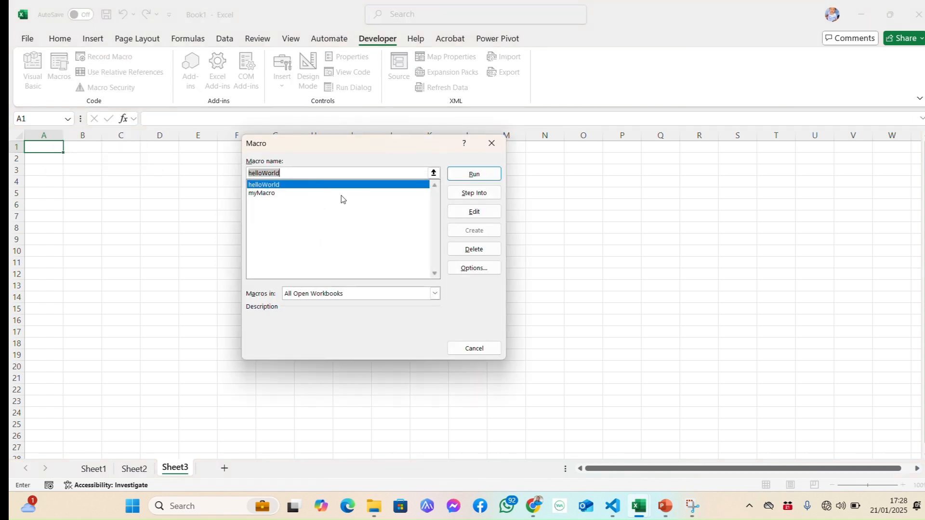
{"action": "left_click", "coordinate": [271, 195]}
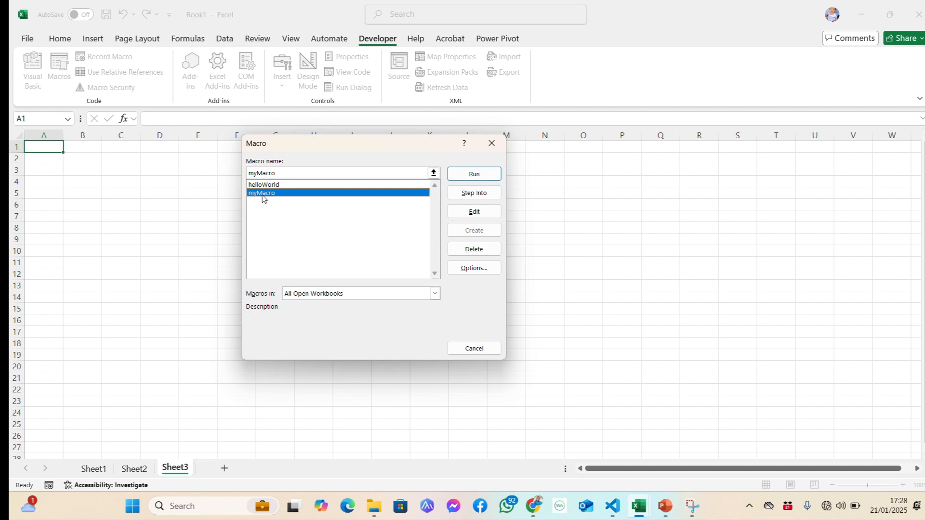
{"action": "left_click", "coordinate": [475, 175]}
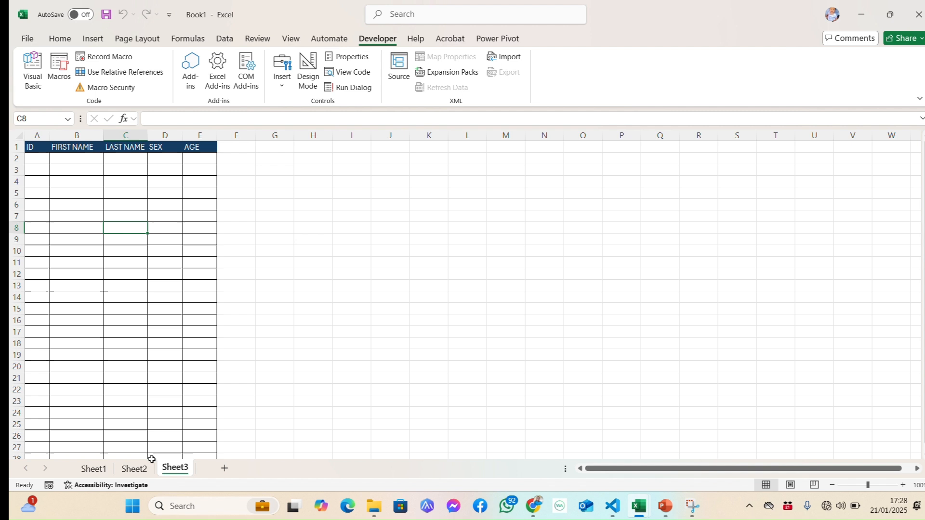
{"action": "left_click", "coordinate": [134, 468]}
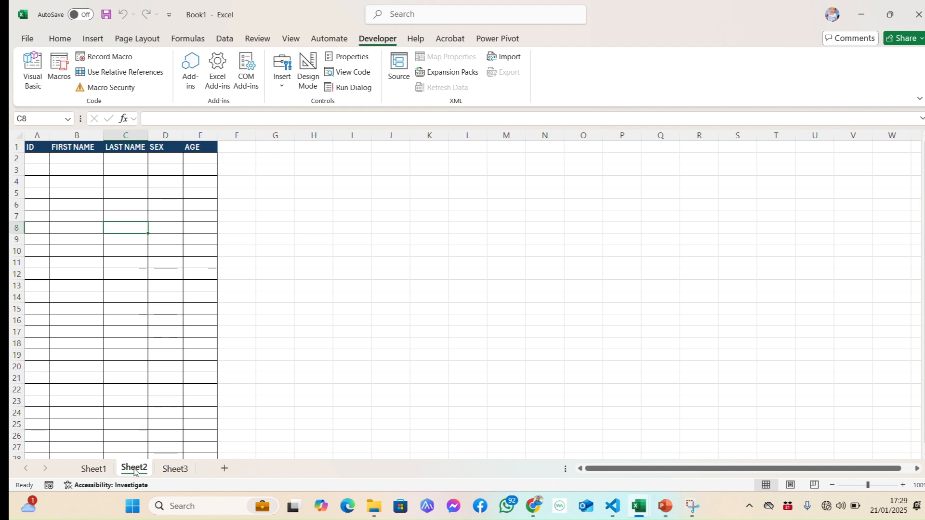
{"action": "left_click", "coordinate": [175, 469]}
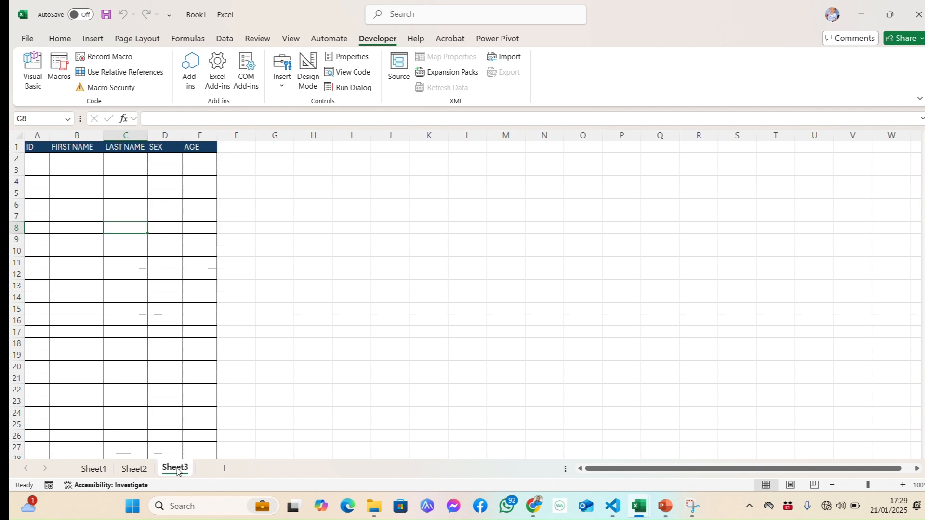
Add another blank worksheet after Sheet3 and run the recorded table macro on it.
{"action": "left_click", "coordinate": [222, 470]}
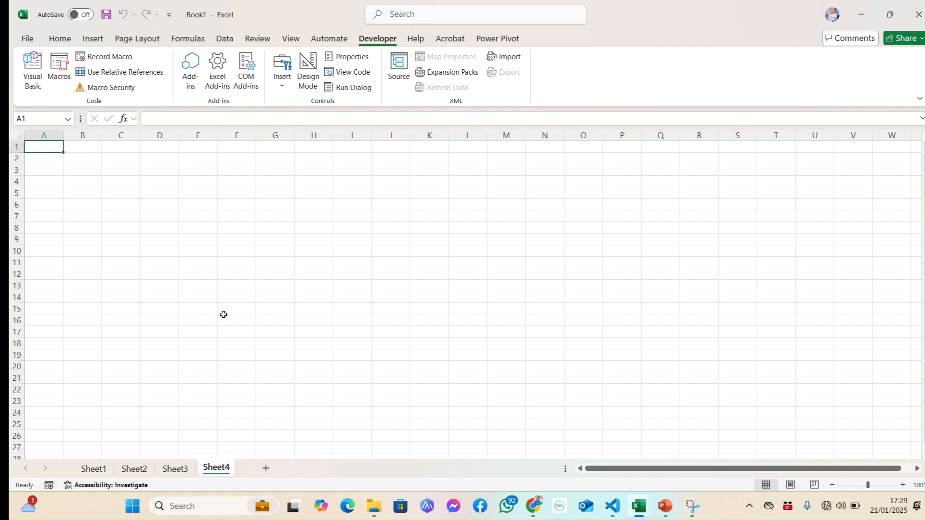
{"action": "key", "text": "ctrl+shift+t"}
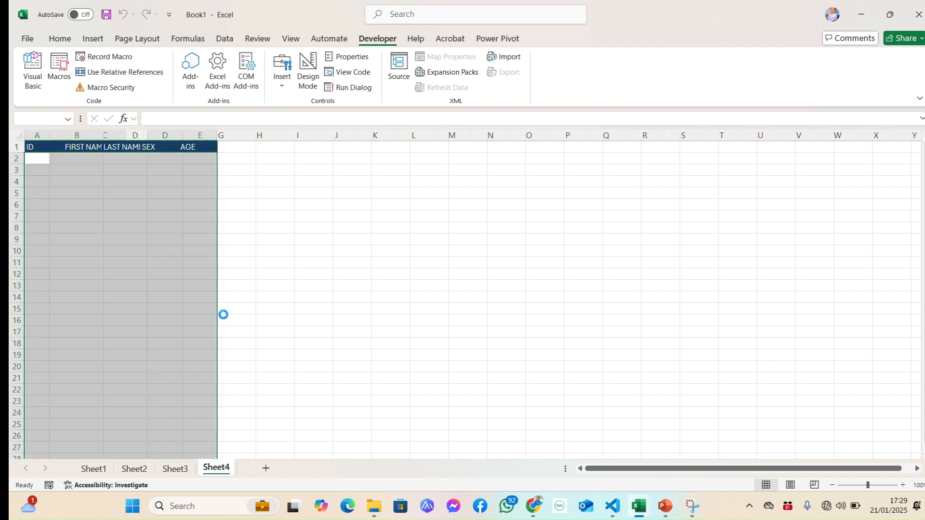